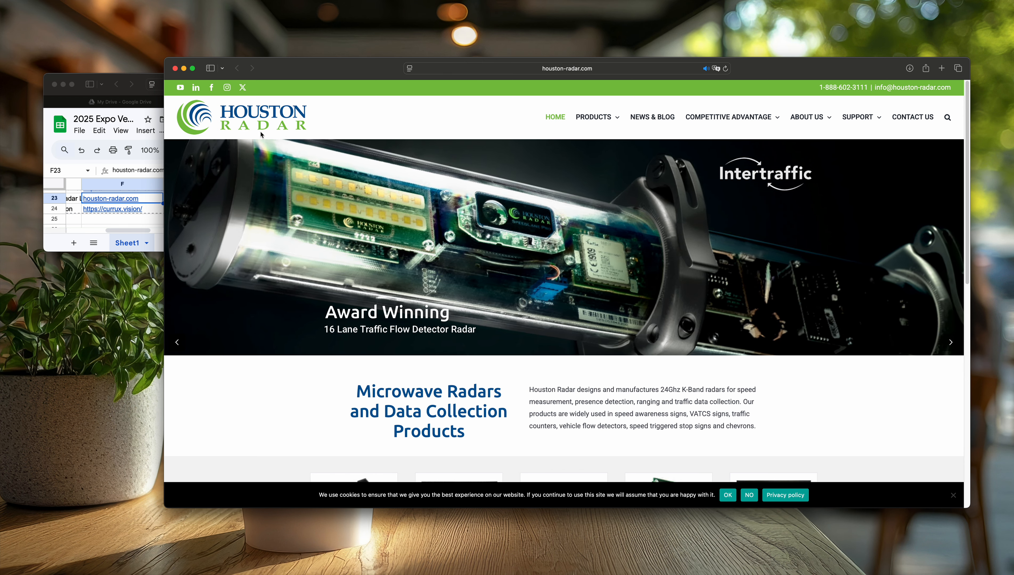
# Save the Houston Radar logo from the website header to the desktop and preview the saved logo-retina-hr.png file.
pyautogui.click(319, 115)
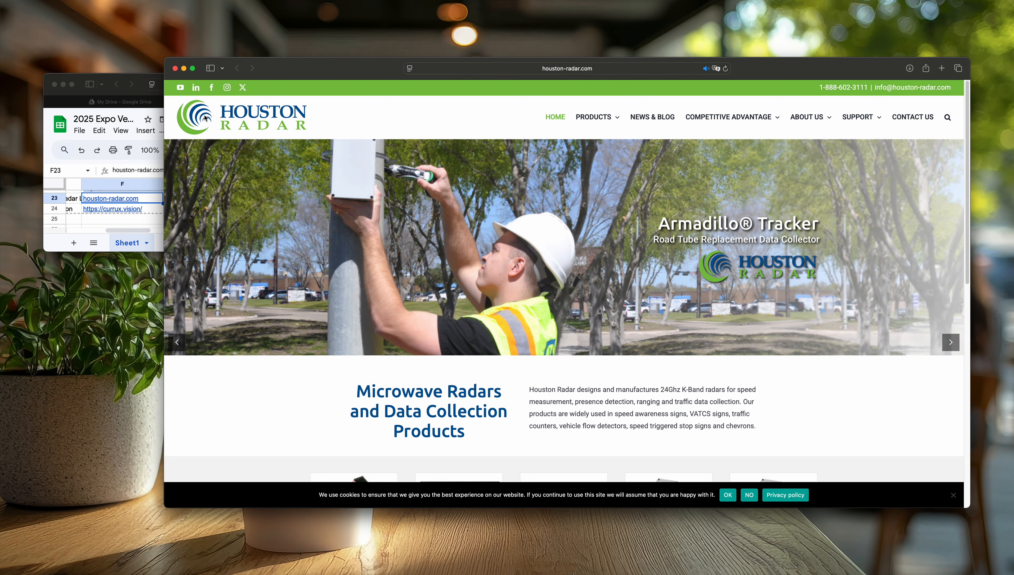
pyautogui.moveTo(198, 116); pyautogui.dragTo(81, 435)
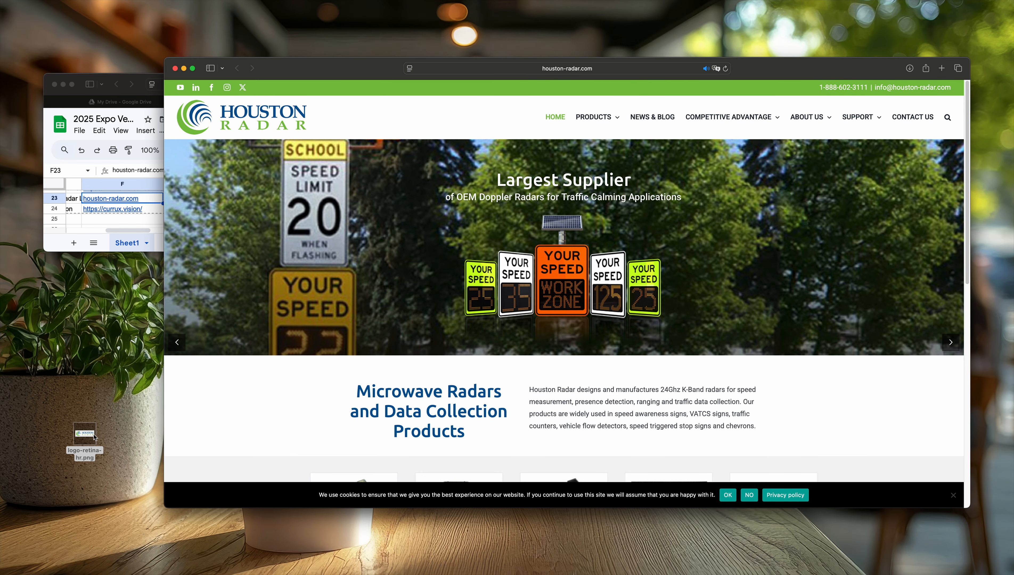
pyautogui.click(91, 439)
pyautogui.press('space')
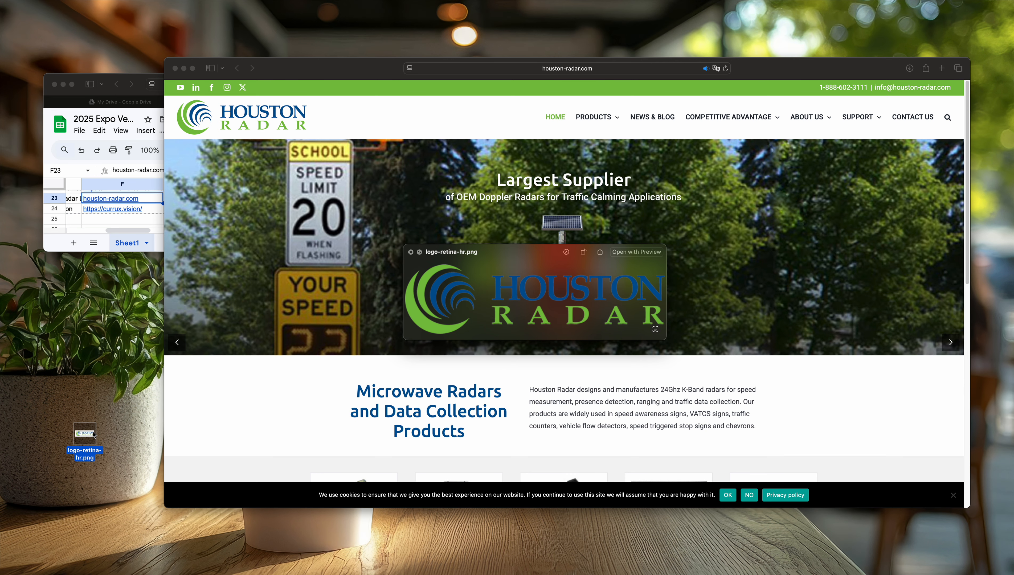
pyautogui.press('space')
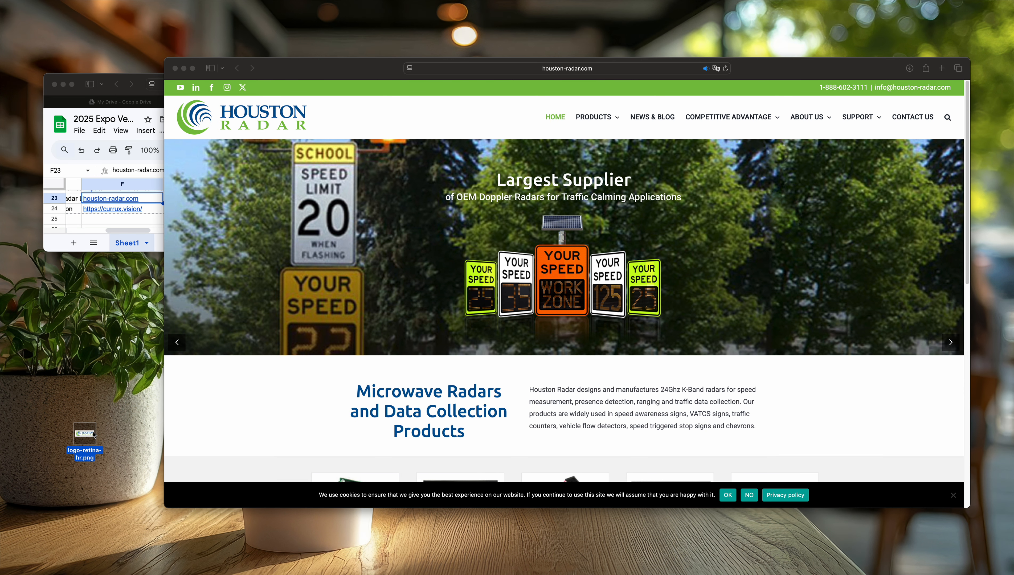
# Enlarge the Houston Radar page, capture a screenshot of just the header logo, and place the capture on the desktop.
pyautogui.click(267, 409)
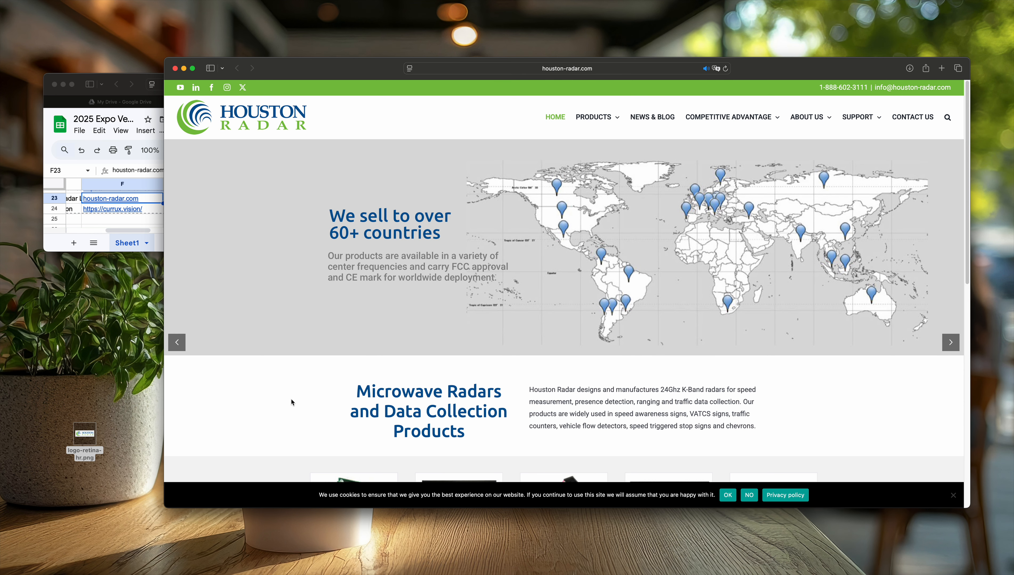
pyautogui.press('super+plus')
pyautogui.press('super+plus')
pyautogui.press('super+plus')
pyautogui.press('super+plus')
pyautogui.press('super+plus')
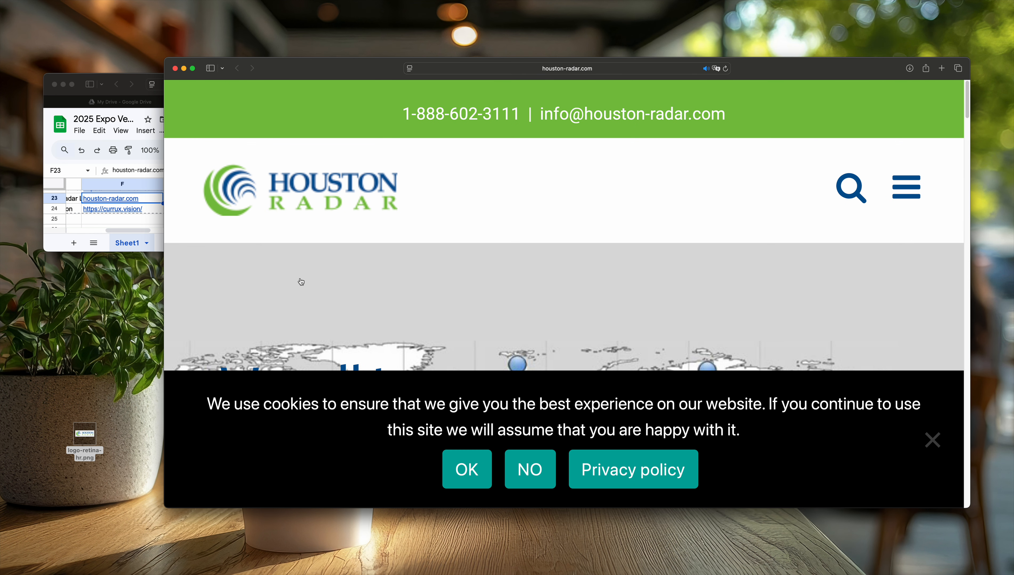
pyautogui.press('super+minus')
pyautogui.press('super+minus')
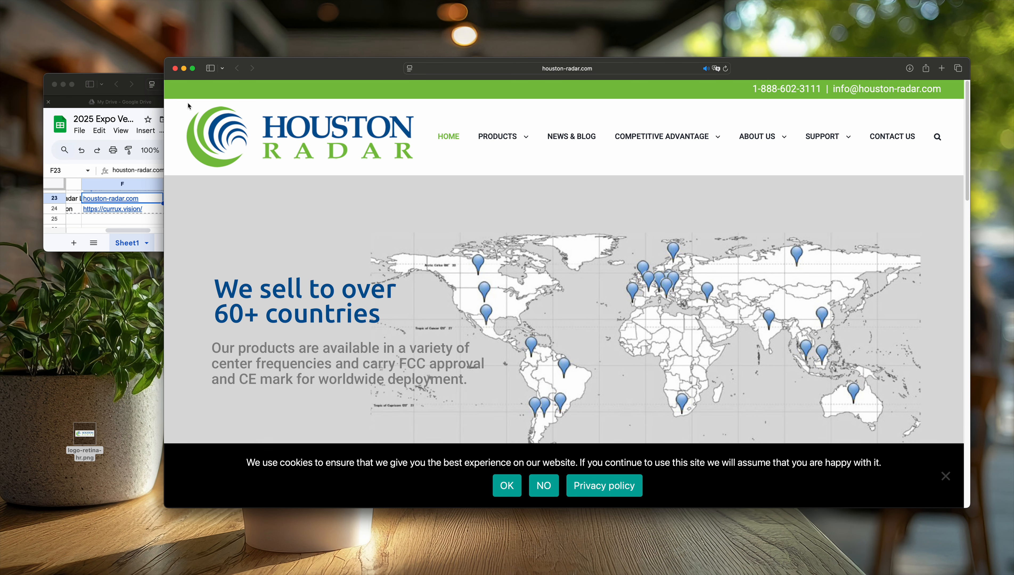
pyautogui.press('super+shift+4')
pyautogui.moveTo(184, 101); pyautogui.dragTo(421, 169)
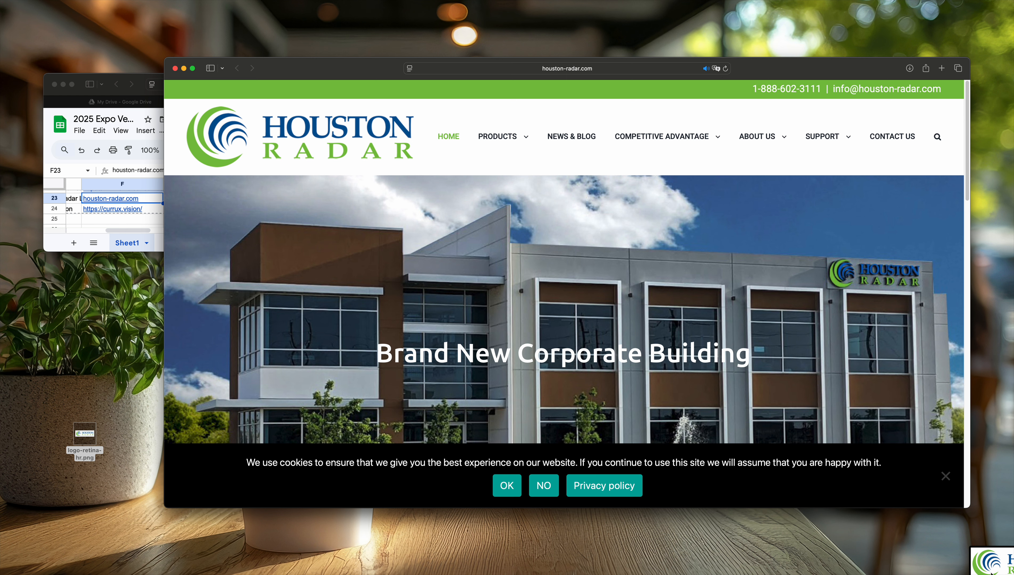
pyautogui.moveTo(991, 561); pyautogui.dragTo(69, 401)
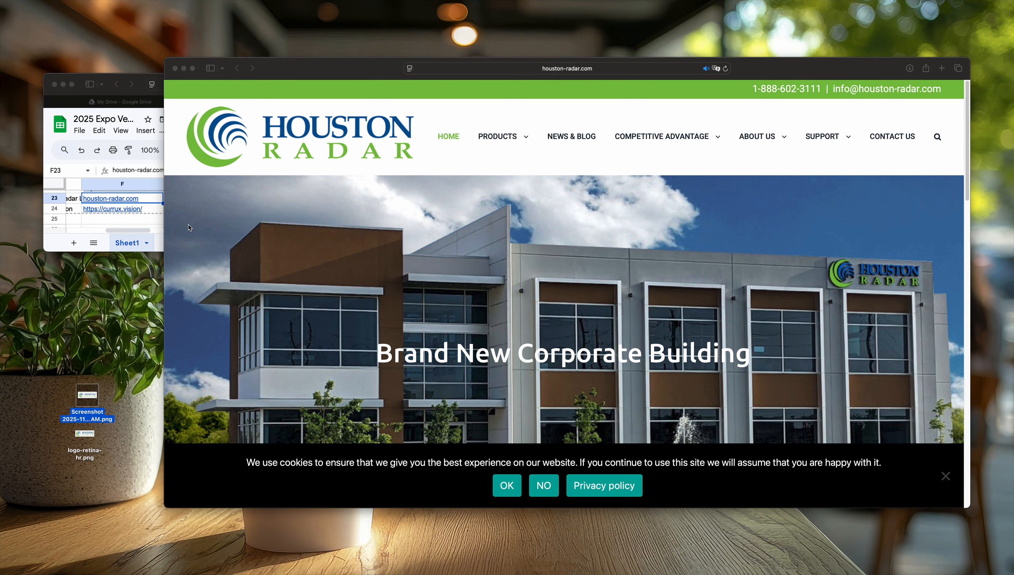
# Reset the Houston Radar page to its actual size.
pyautogui.click(313, 77)
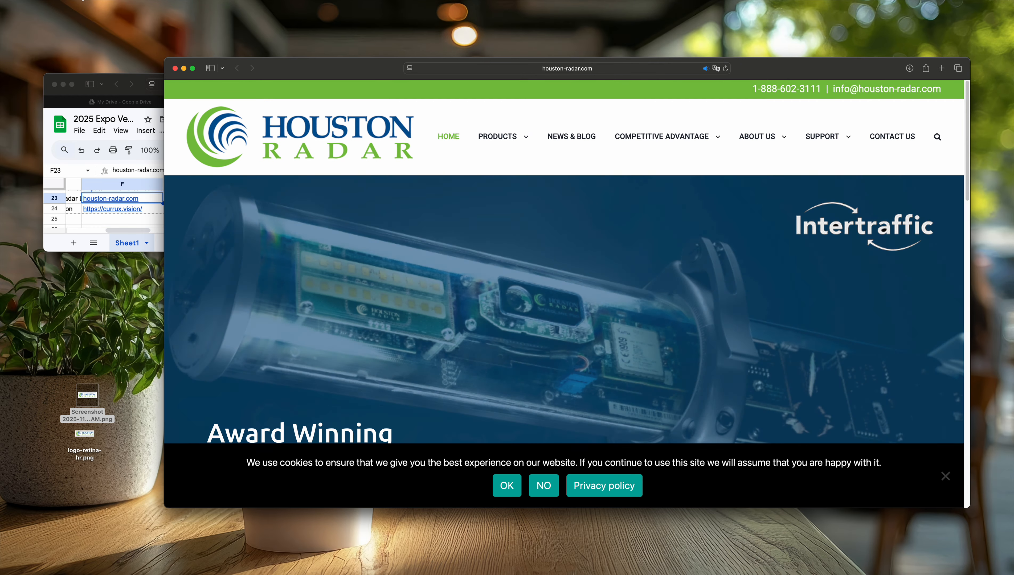
pyautogui.click(72, 5)
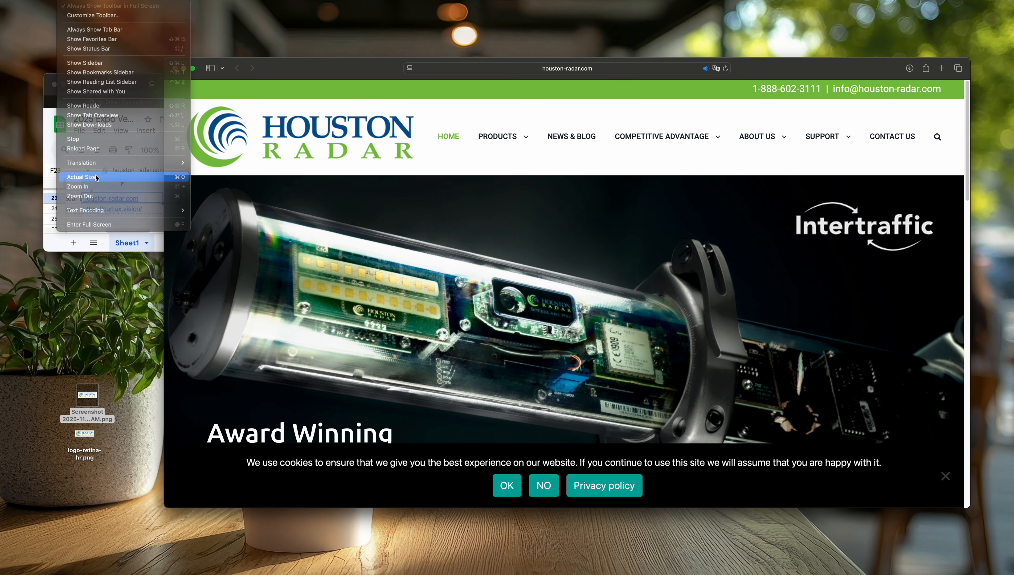
pyautogui.click(85, 177)
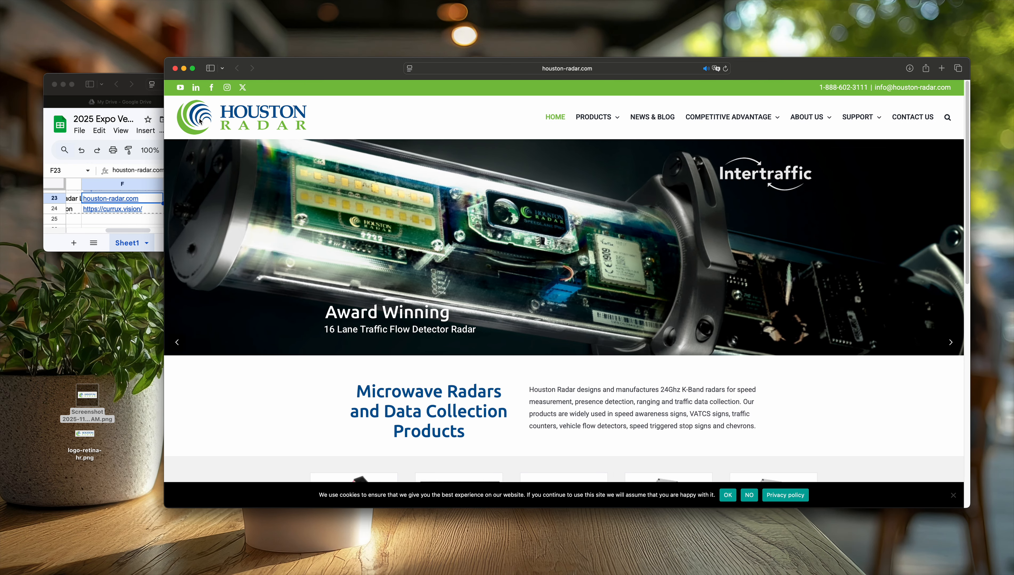
# Search Google Images for "houston radar logo" and preview the houston-radar.com and Facebook logo results.
pyautogui.click(505, 69)
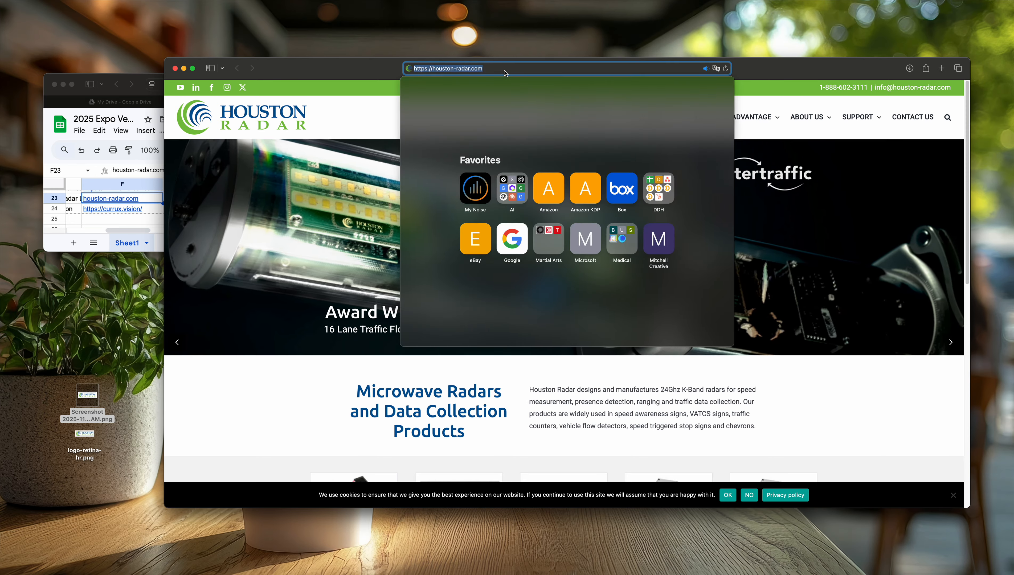
pyautogui.write('houston radar logo')
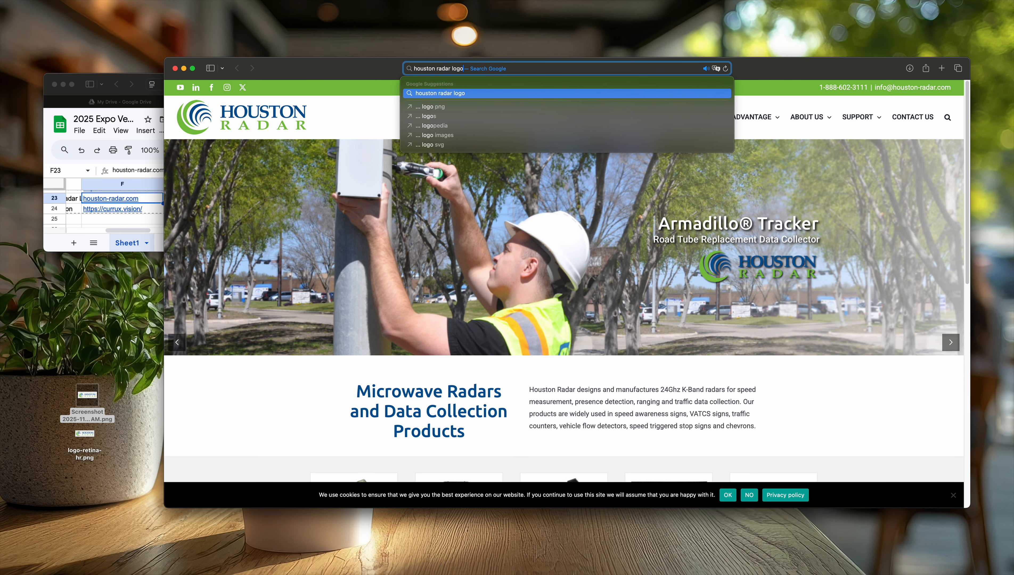
pyautogui.press('Return')
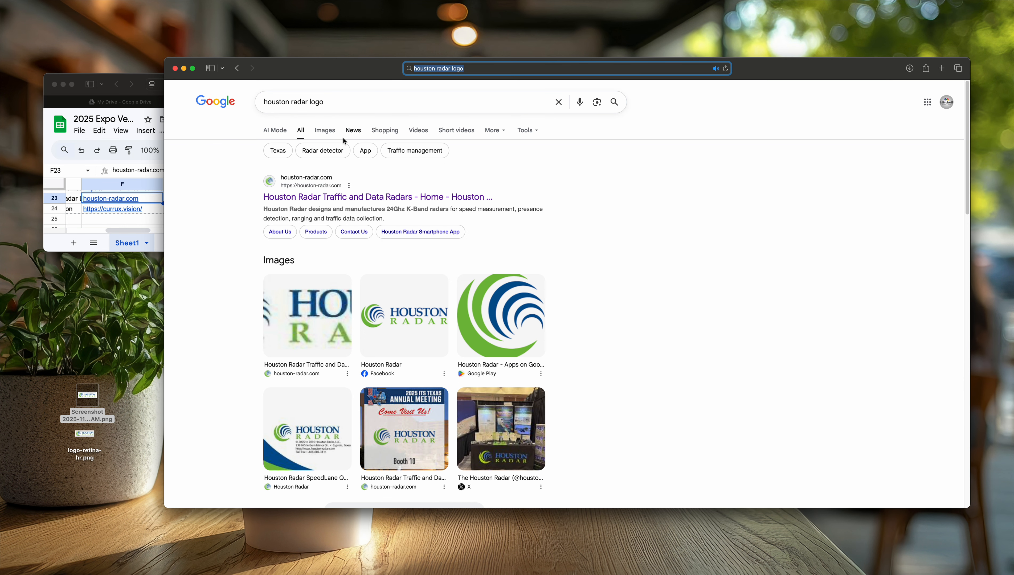
pyautogui.click(326, 131)
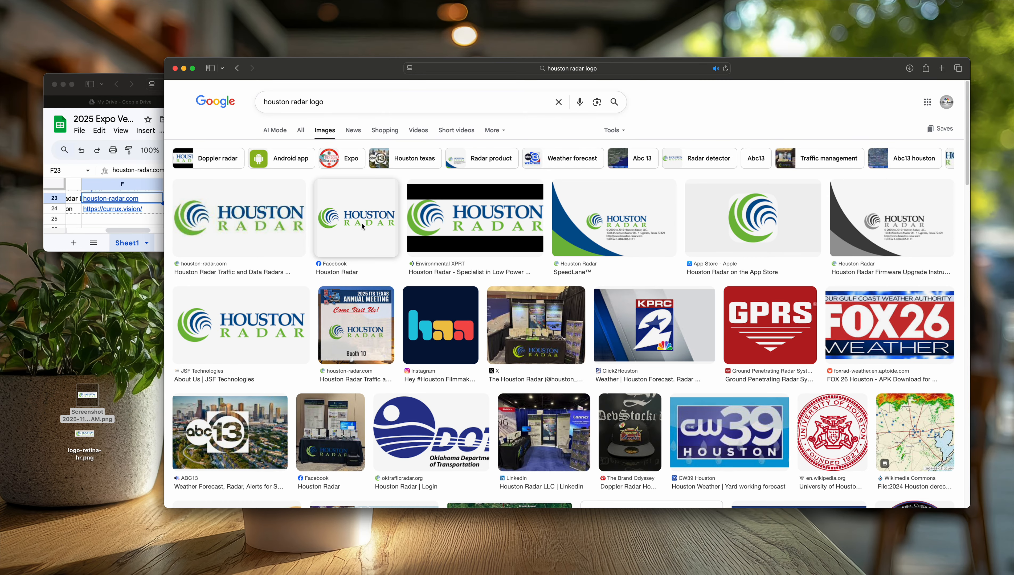
pyautogui.click(264, 219)
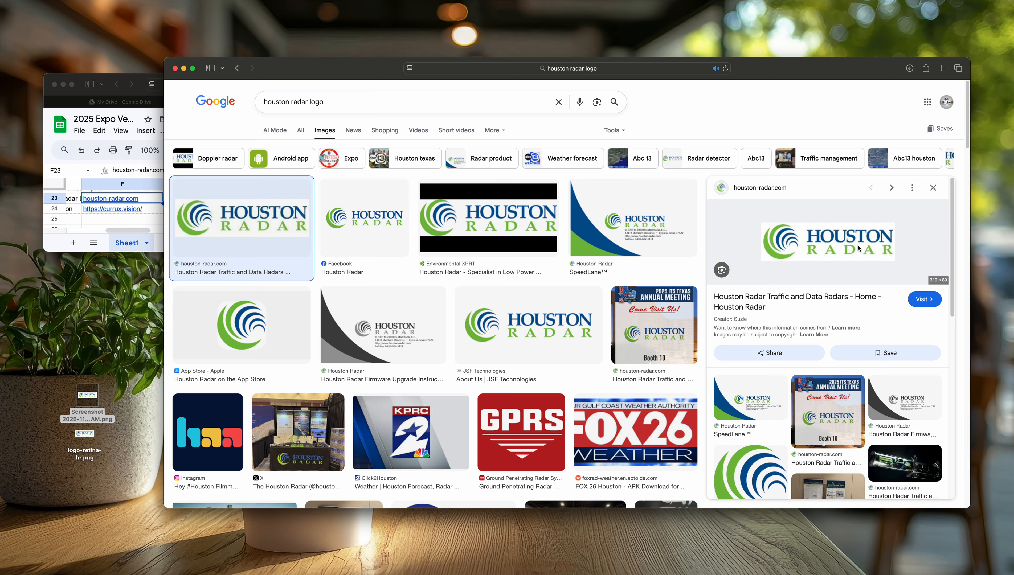
pyautogui.click(371, 214)
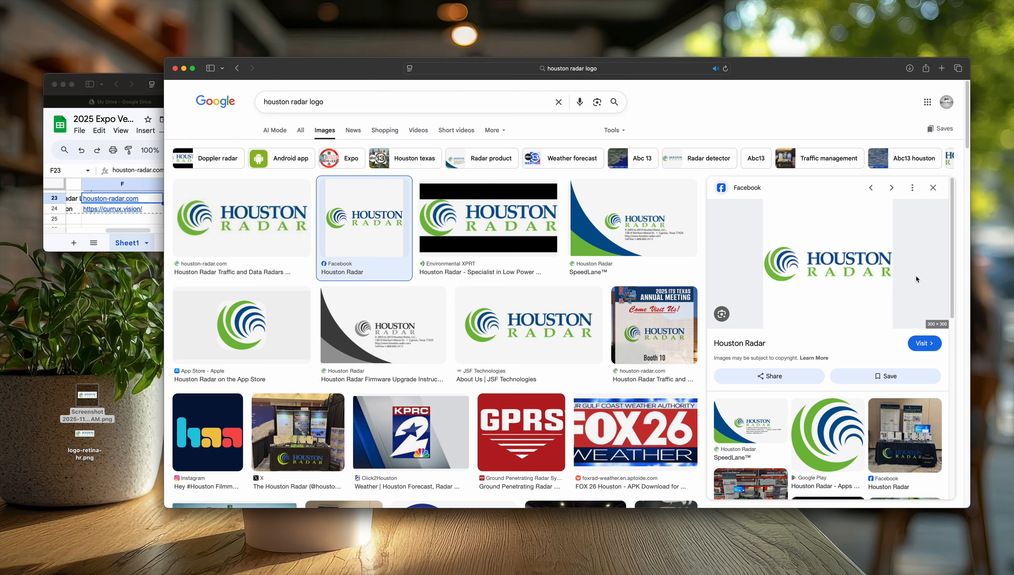
pyautogui.moveTo(865, 271); pyautogui.dragTo(826, 277)
pyautogui.click(832, 264)
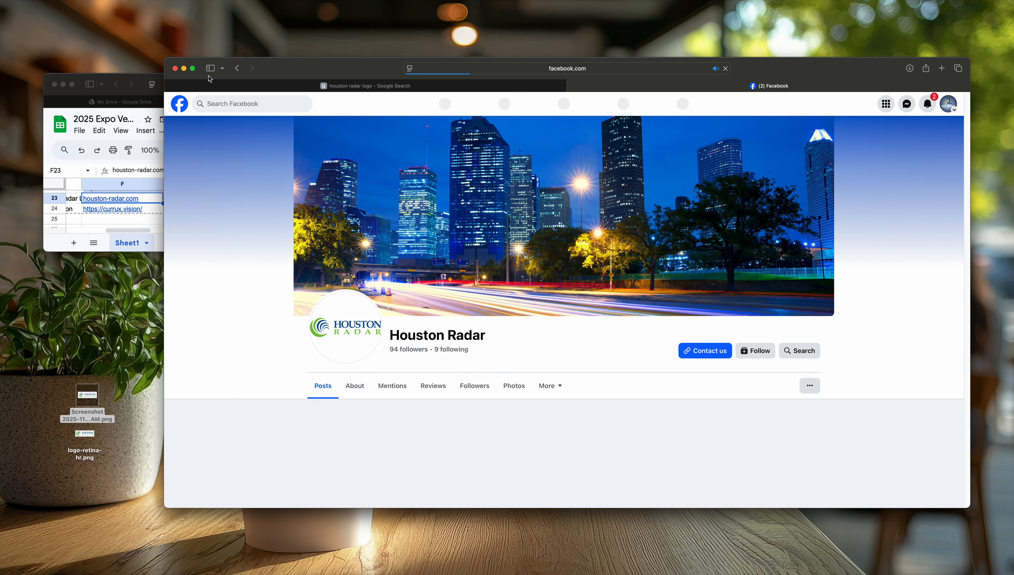
pyautogui.click(237, 68)
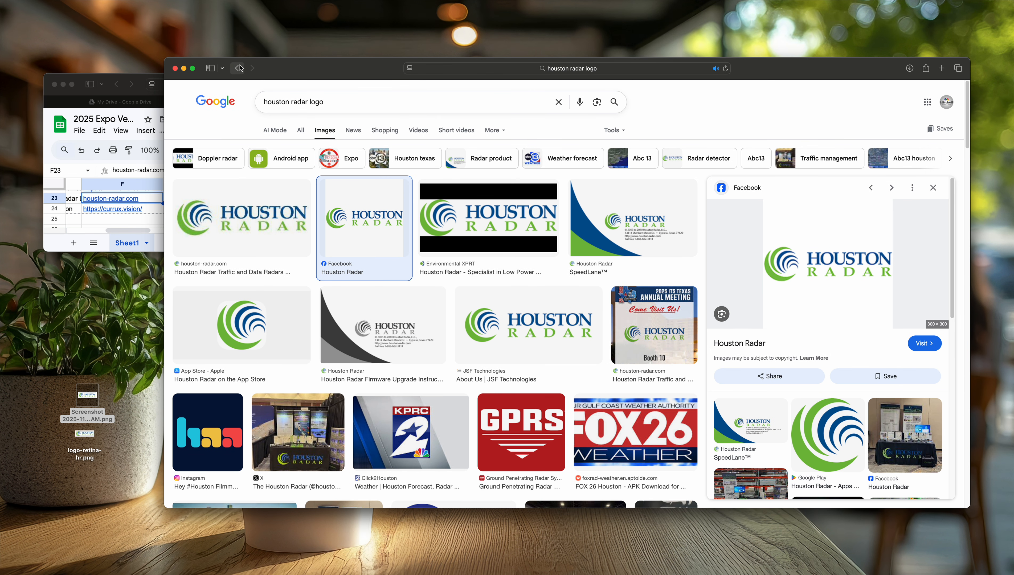
# Save the previewed Facebook logo image to the desktop and close the image preview.
pyautogui.moveTo(805, 261); pyautogui.dragTo(127, 368)
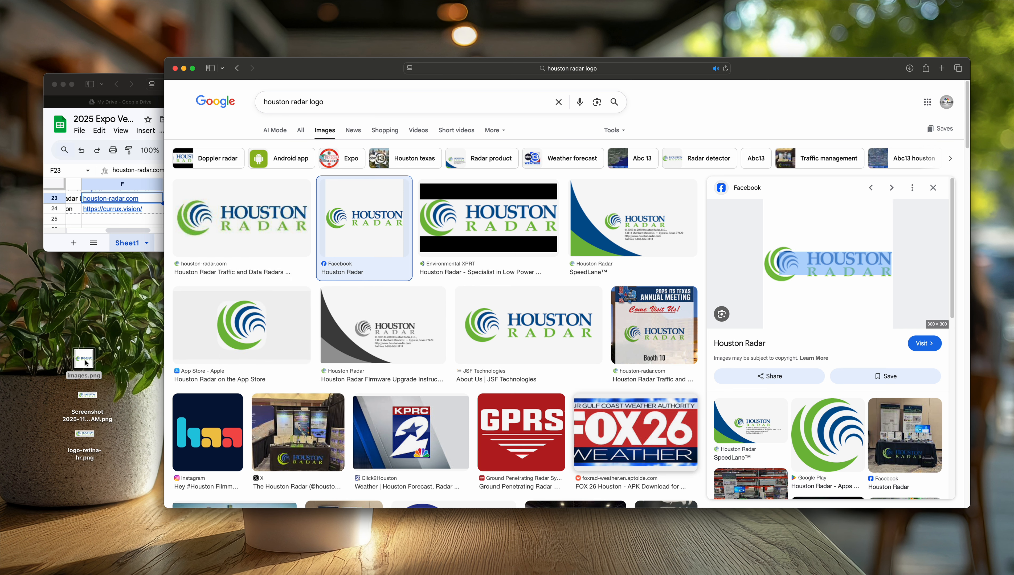
pyautogui.click(85, 363)
pyautogui.click(940, 194)
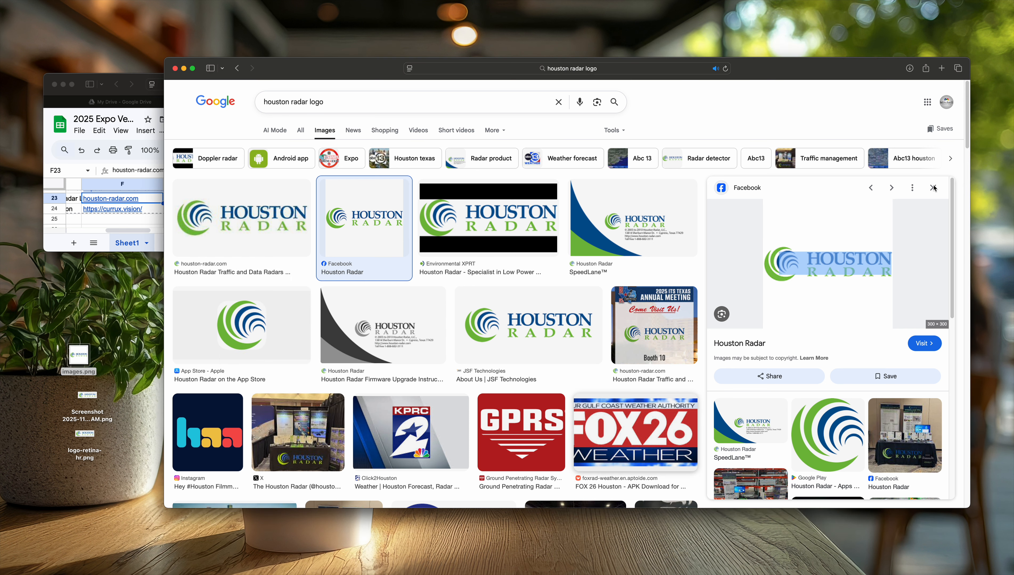
pyautogui.click(934, 188)
# Save the Environmental XPRT version of the logo from the image results to the desktop, and close the search window.
pyautogui.scroll(-1, 799, 327)
pyautogui.scroll(-6, 798, 328)
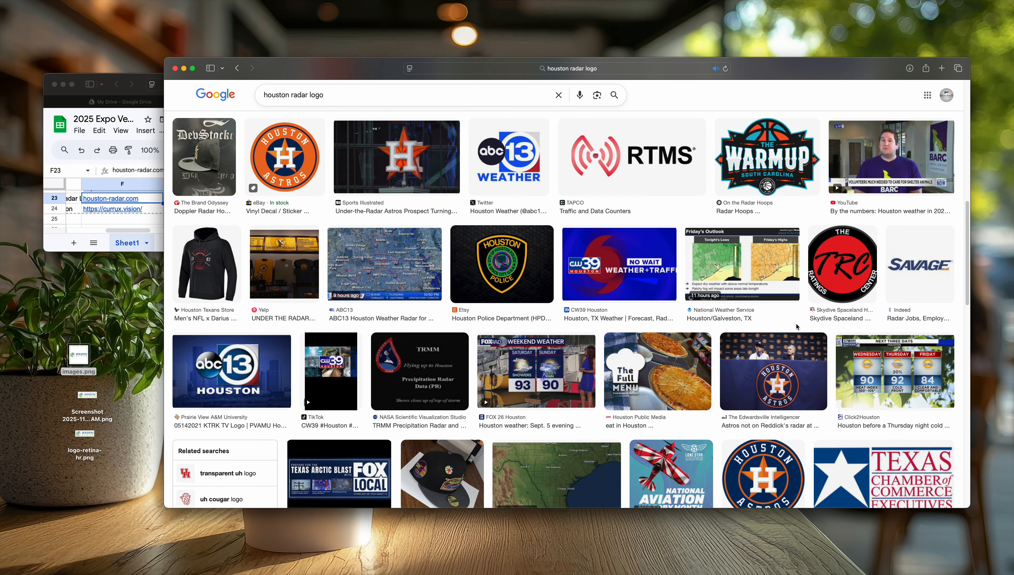
pyautogui.scroll(10, 796, 327)
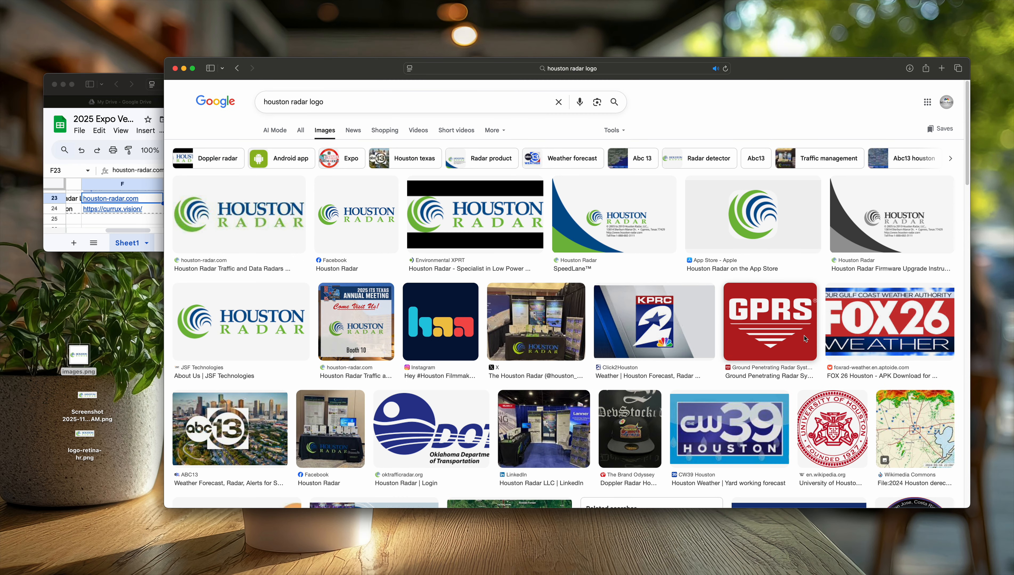
pyautogui.click(497, 220)
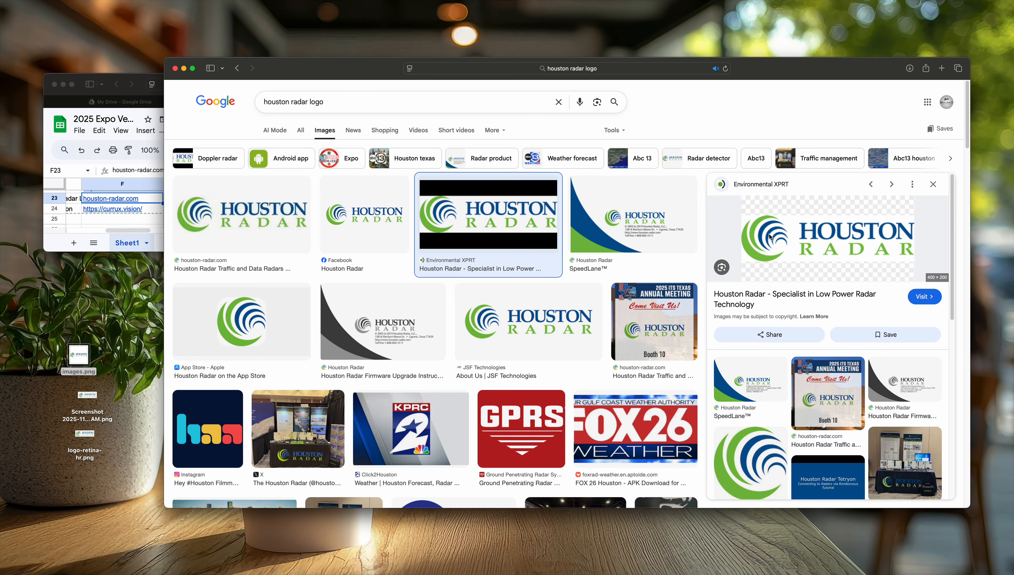
pyautogui.moveTo(768, 236); pyautogui.dragTo(81, 317)
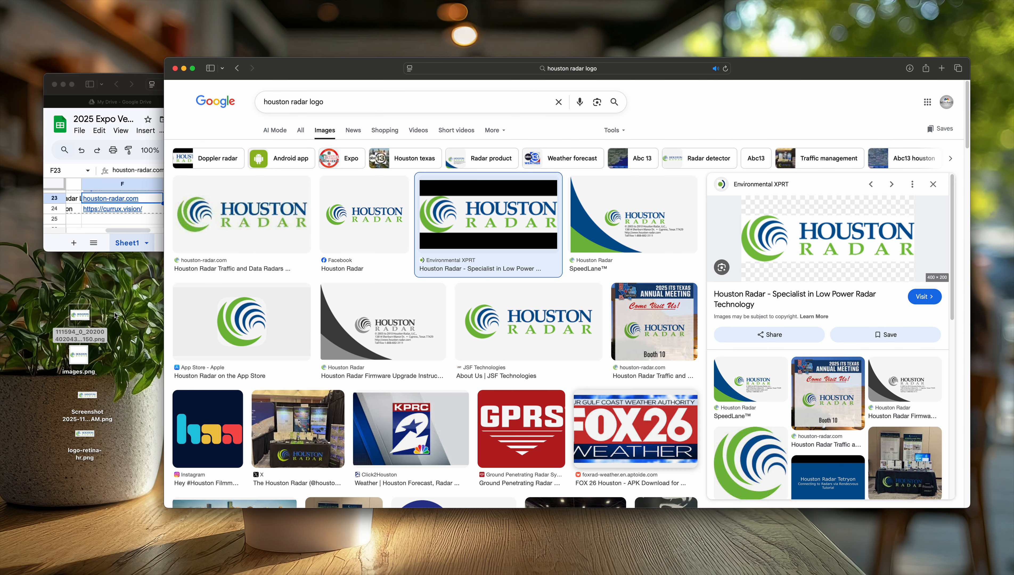
pyautogui.click(84, 322)
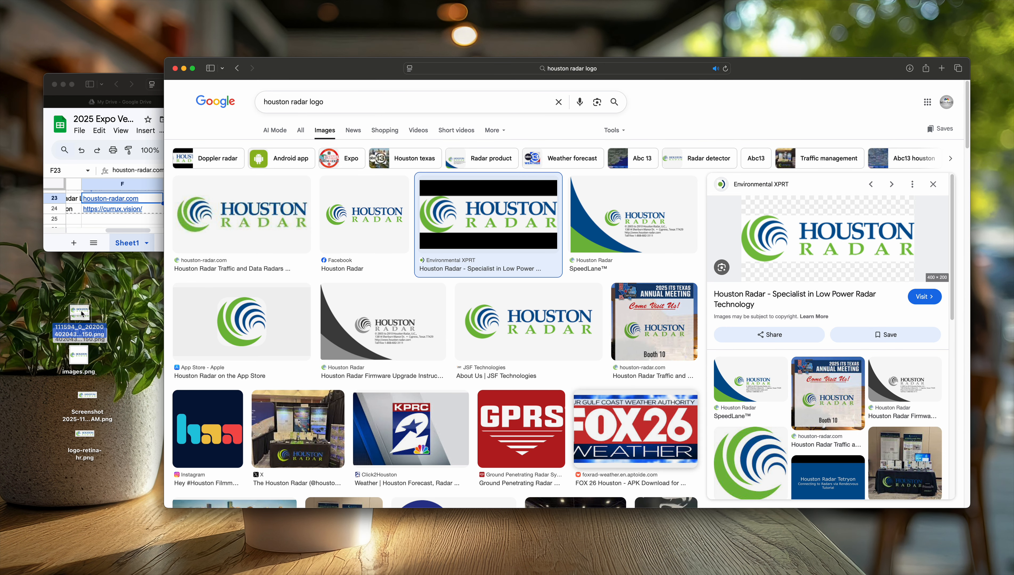
pyautogui.click(333, 75)
pyautogui.press('super+w')
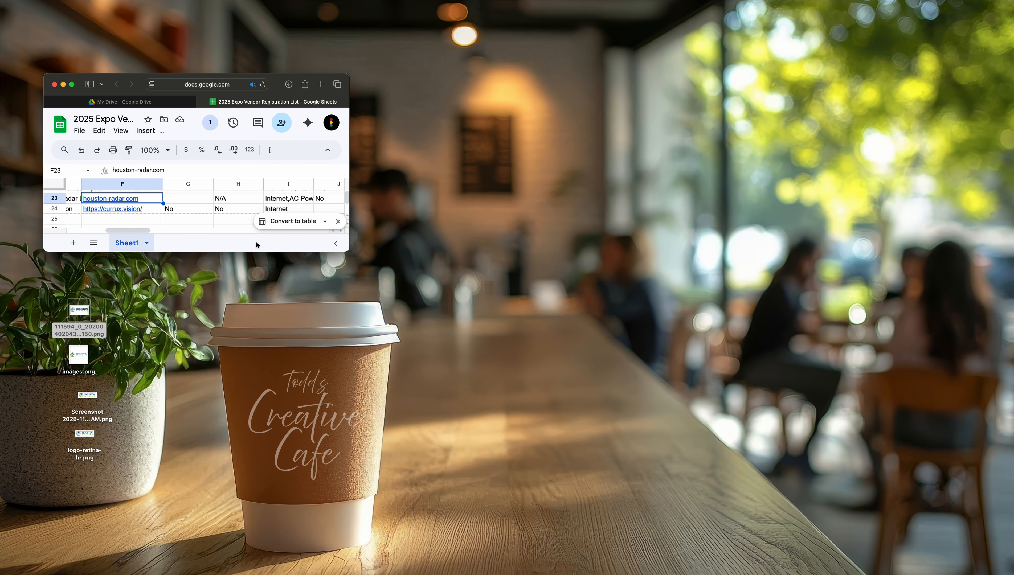
# Preview the four saved logo files on the desktop one after another to compare their size and background.
pyautogui.click(88, 315)
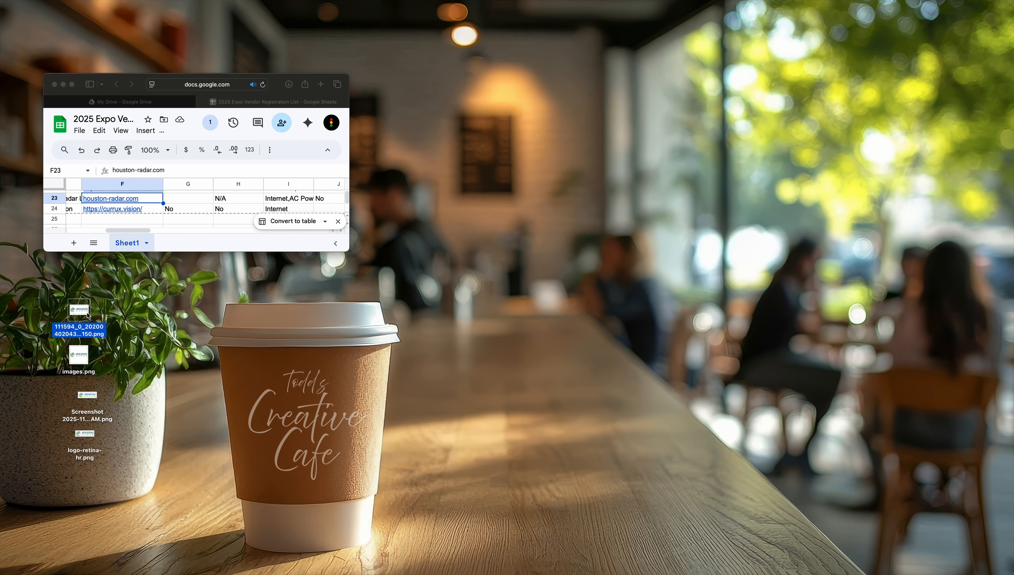
pyautogui.press('space')
pyautogui.press('space')
pyautogui.press('space')
pyautogui.click(81, 360)
pyautogui.click(89, 397)
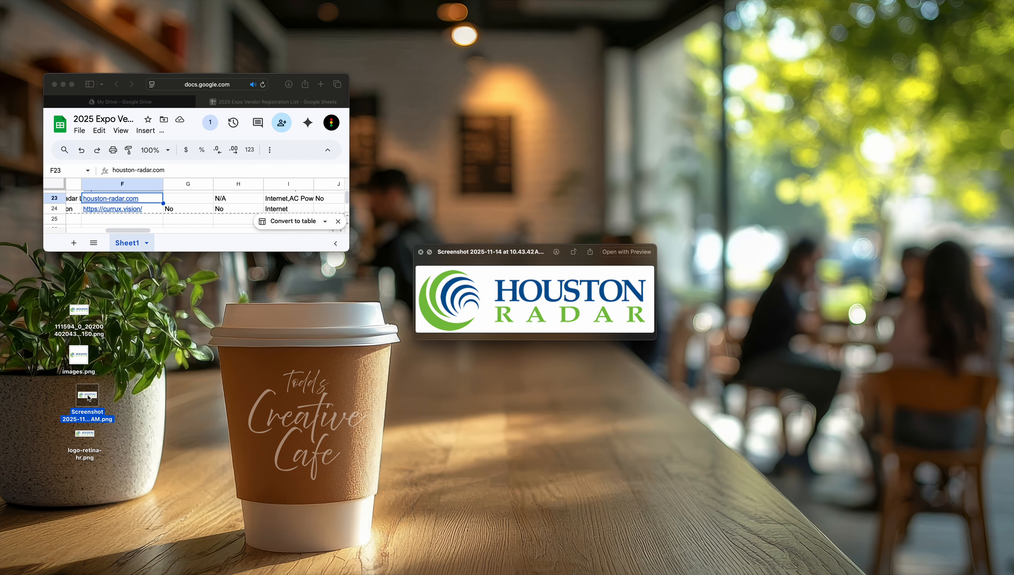
pyautogui.click(89, 436)
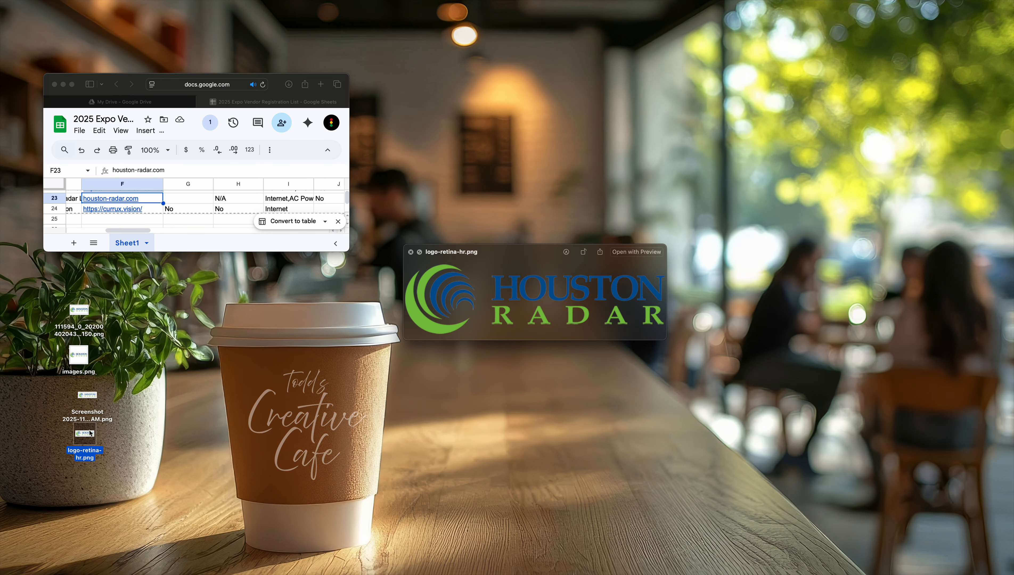
# Preview the screenshot version of the logo again and open that file in Adobe Photoshop 2025.
pyautogui.click(95, 400)
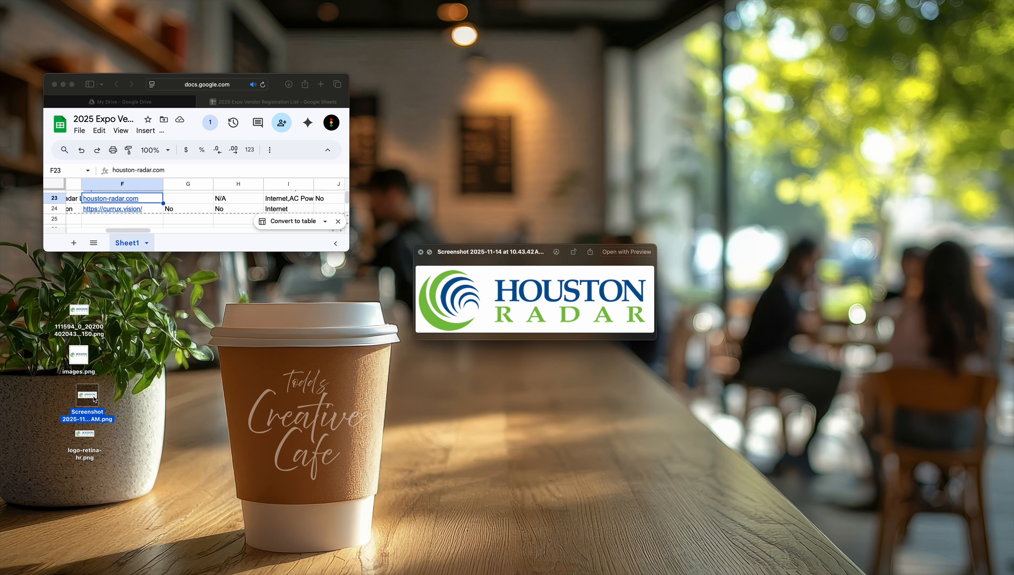
pyautogui.press('space')
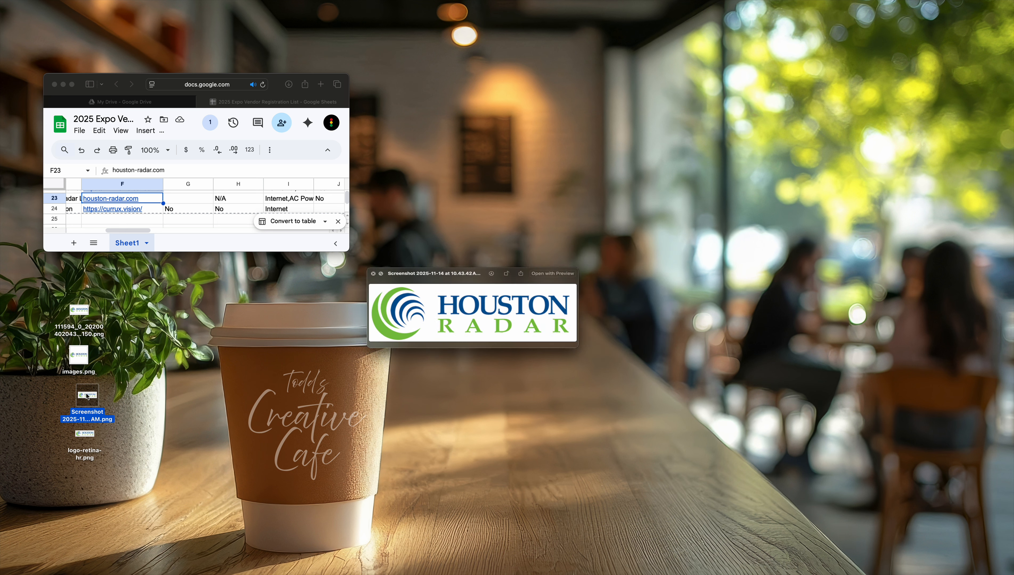
pyautogui.press('space')
pyautogui.press('space')
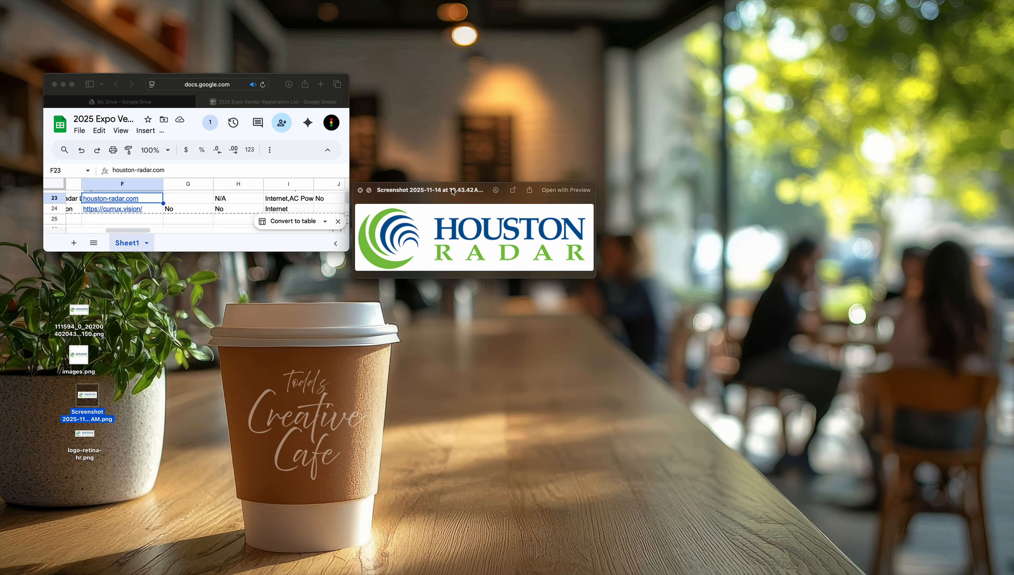
pyautogui.moveTo(88, 400); pyautogui.dragTo(171, 569)
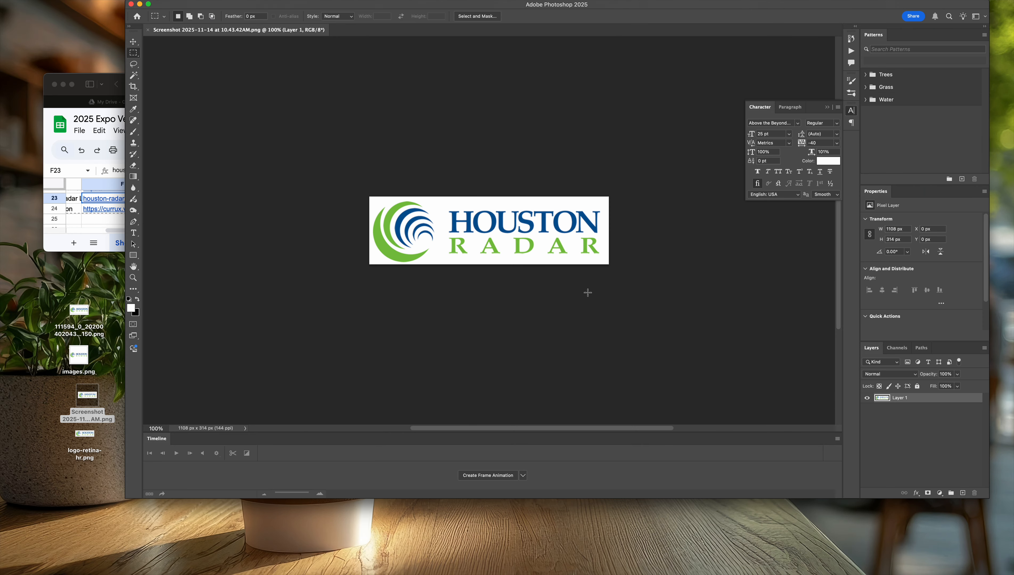
# Inspect the edge sharpness of the HOUSTON RADAR lettering at 600% magnification, and return to a 200% view of the whole logo.
pyautogui.press('super+equal')
pyautogui.press('super+equal')
pyautogui.press('super+equal')
pyautogui.press('super+equal')
pyautogui.press('super+equal')
pyautogui.press('super+equal')
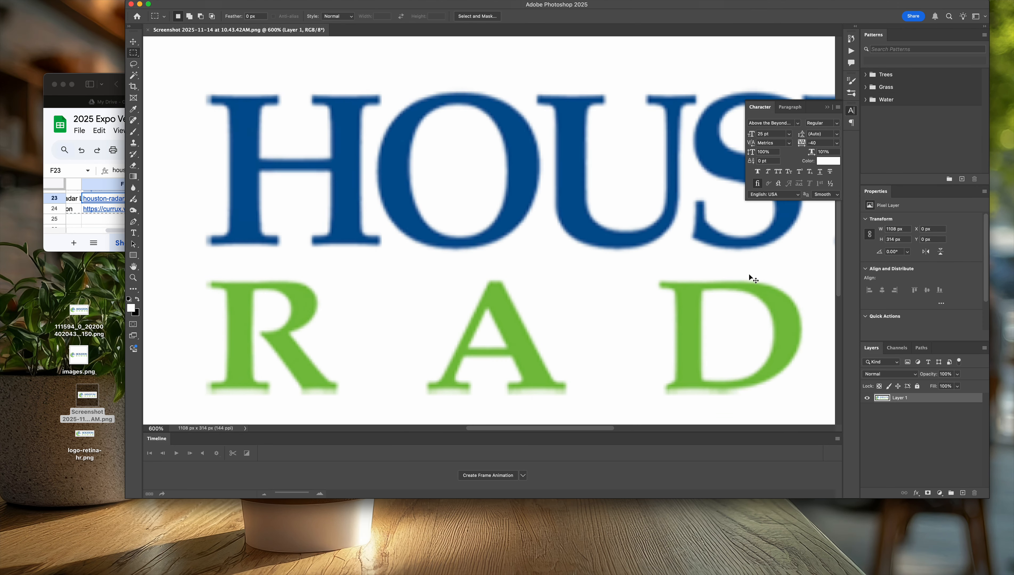
pyautogui.press('super+minus')
pyautogui.press('super+minus')
pyautogui.press('super+minus')
pyautogui.press('super+minus')
pyautogui.press('super+minus')
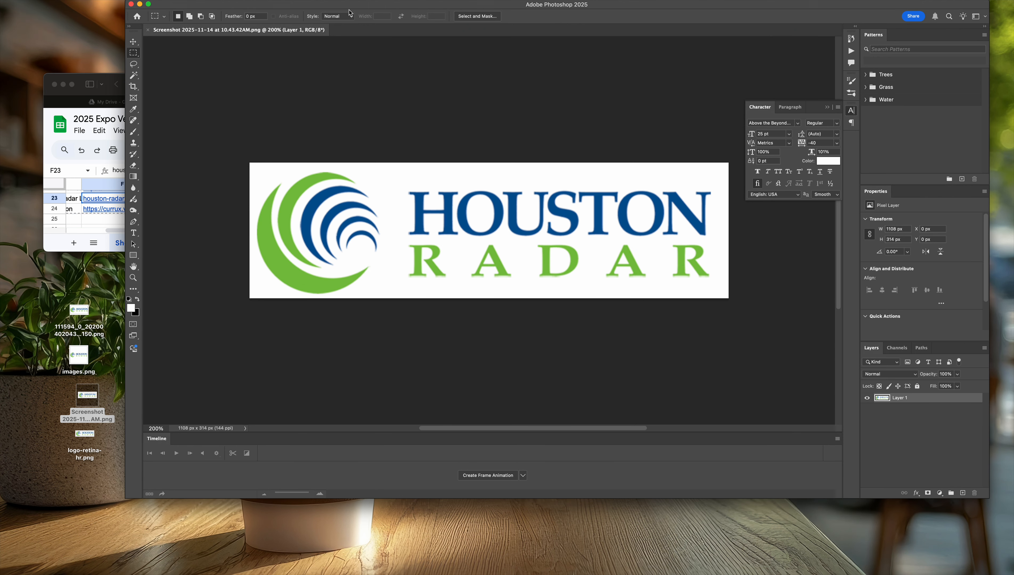
# Apply the Sharpen Edges filter to the logo layer and close the floating Character panel.
pyautogui.click(205, 2)
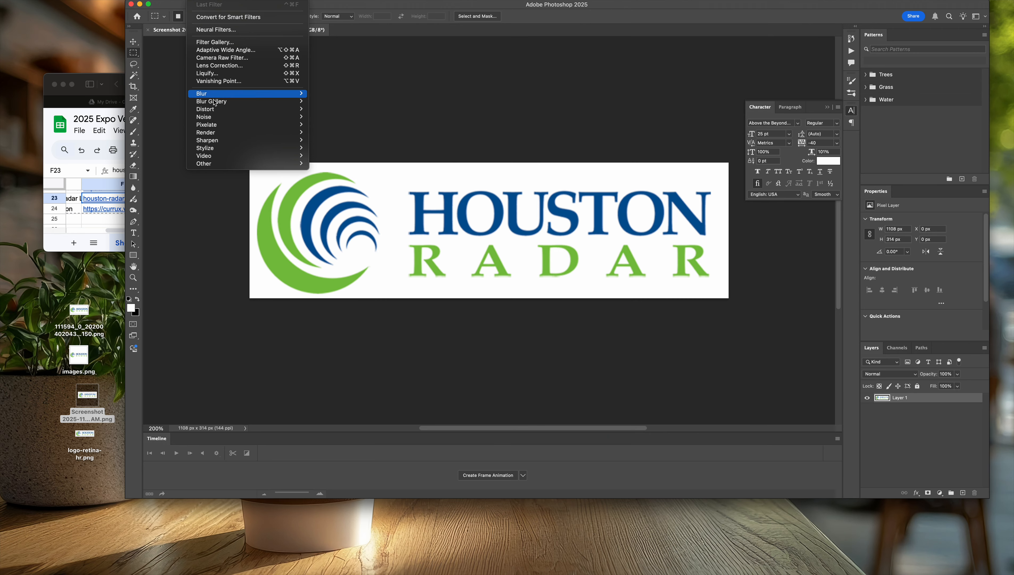
pyautogui.moveTo(216, 142)
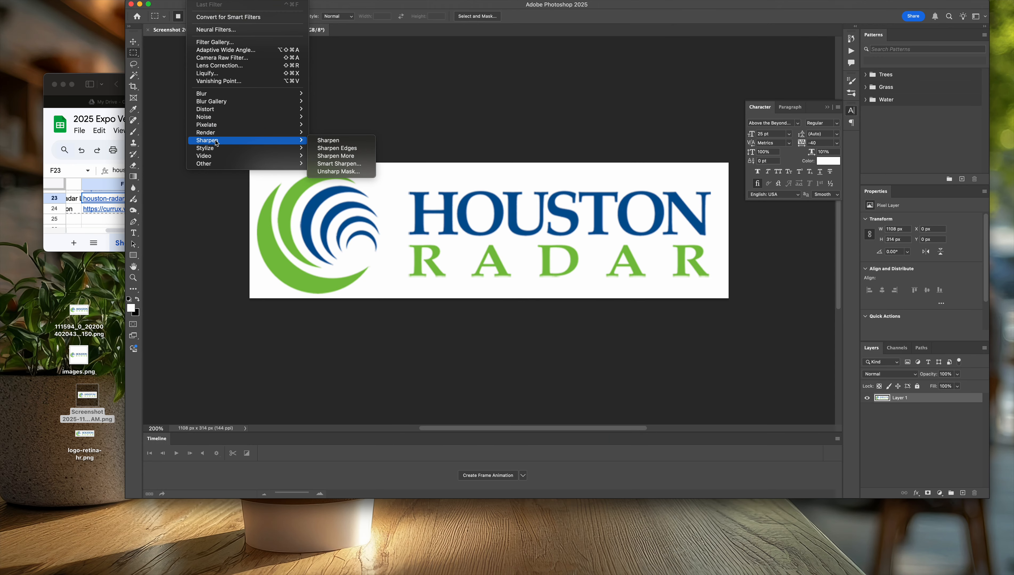
pyautogui.click(329, 147)
pyautogui.click(206, 2)
pyautogui.click(207, 2)
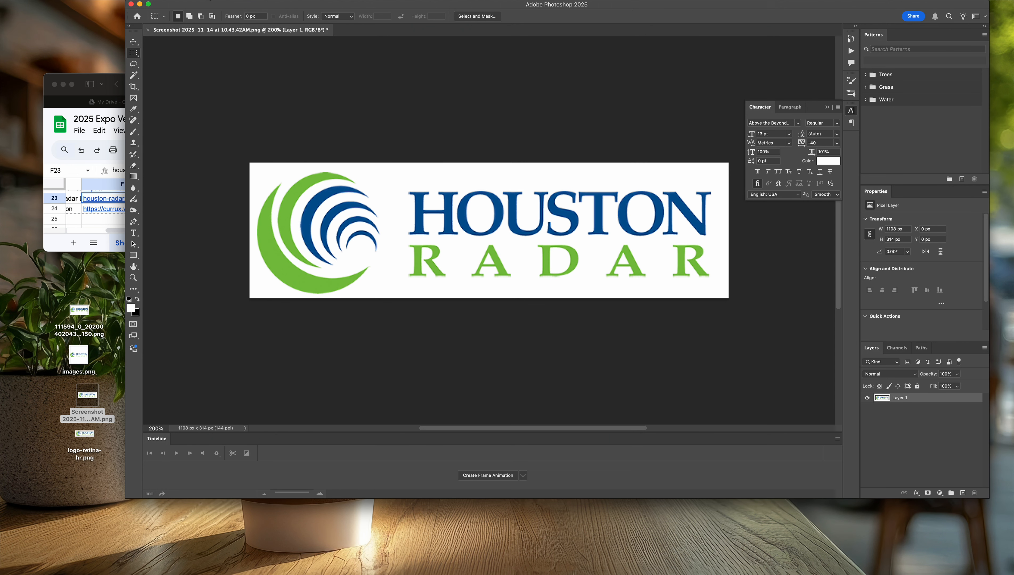
pyautogui.click(206, 1)
pyautogui.click(410, 107)
pyautogui.click(828, 108)
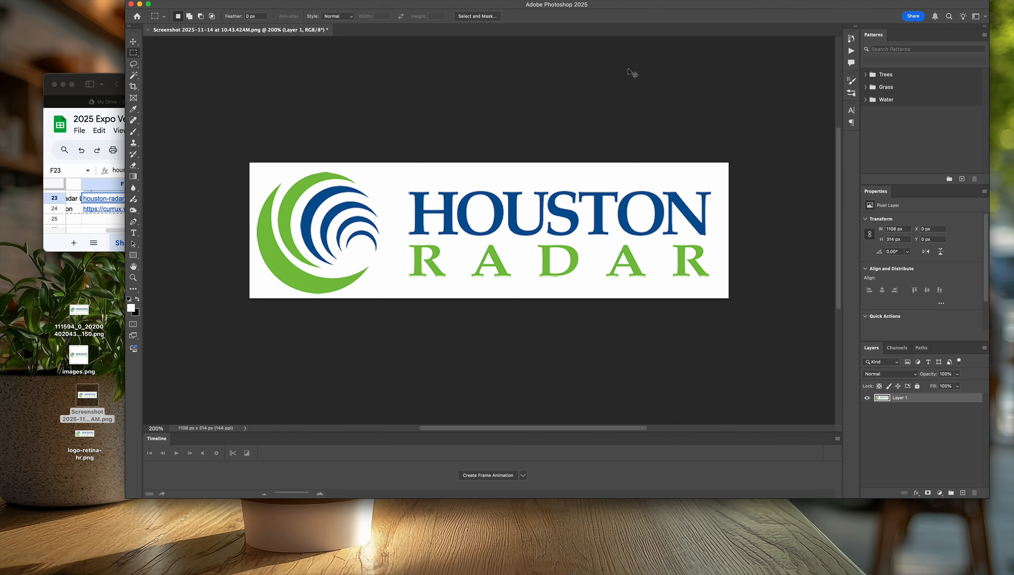
# Close the sharpened logo document, saving its changes, and close the Photoshop window.
pyautogui.press('super+w')
pyautogui.click(549, 213)
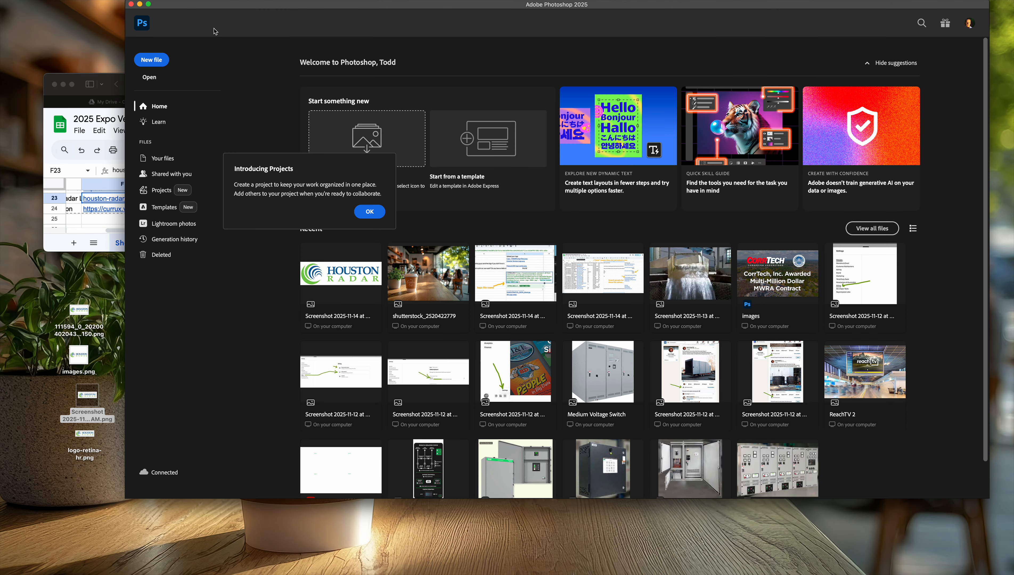
pyautogui.click(132, 4)
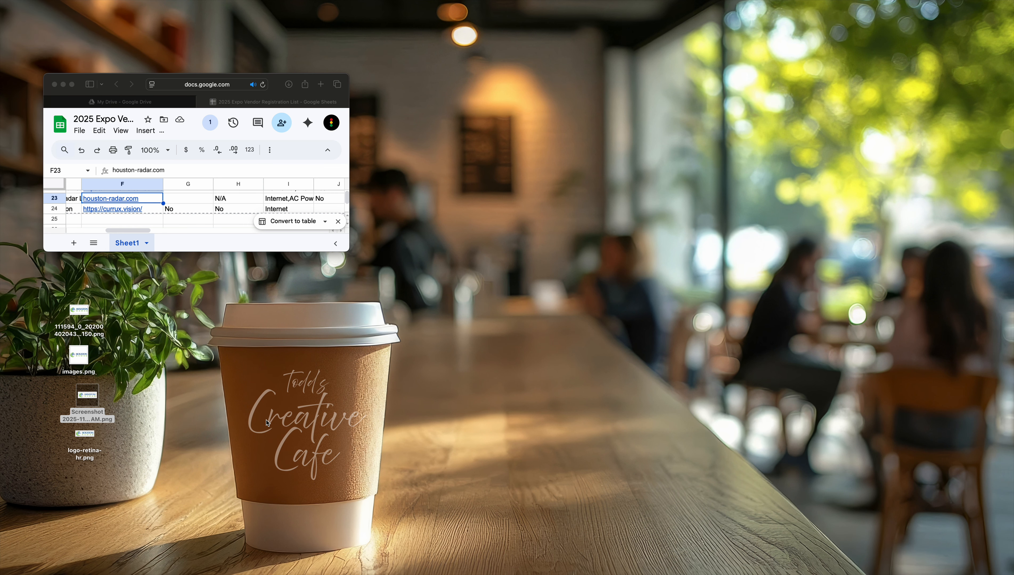
# Move the screenshot logo file to an empty area of the desktop away from the other logo files, and preview it in an enlarged window.
pyautogui.moveTo(91, 418); pyautogui.dragTo(595, 392)
pyautogui.press('space')
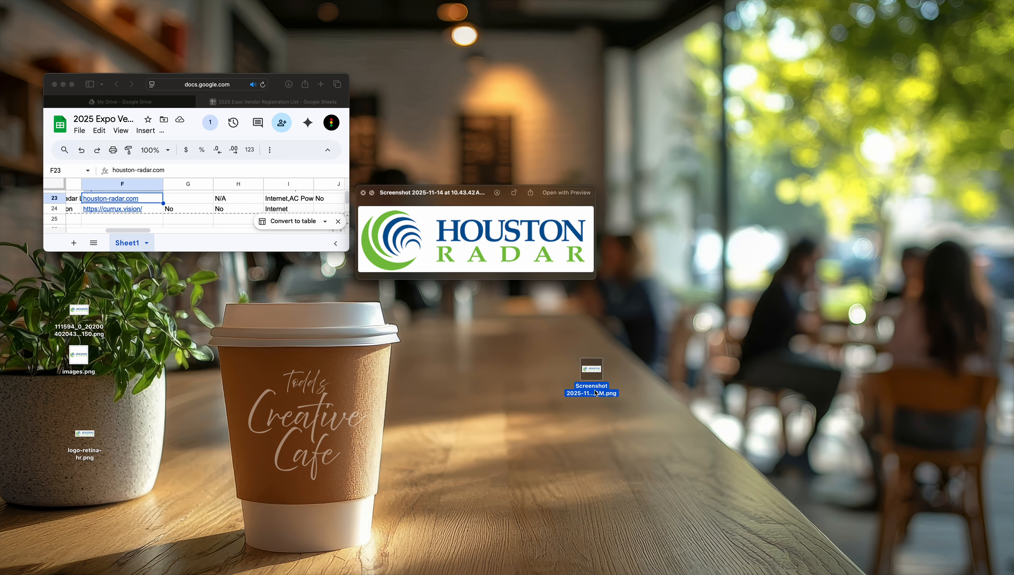
pyautogui.moveTo(595, 279); pyautogui.dragTo(762, 363)
pyautogui.moveTo(592, 196); pyautogui.dragTo(588, 256)
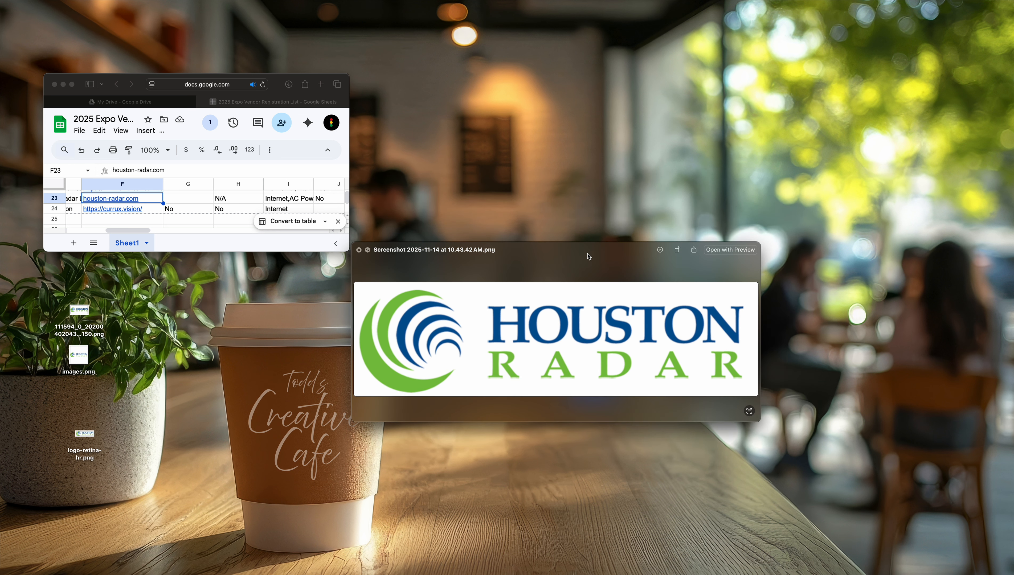